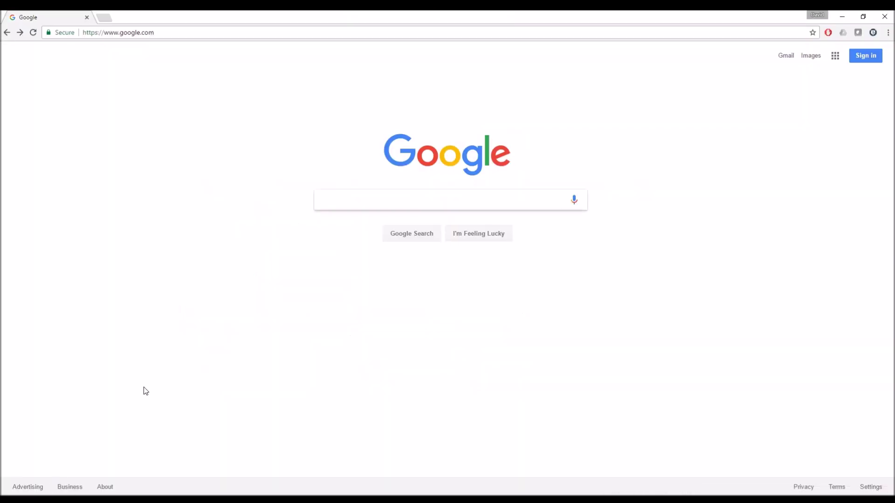
# - Search Google for 'IE TAB' and add IE Tab from its Chrome Web Store page
pyautogui.write('IE T')
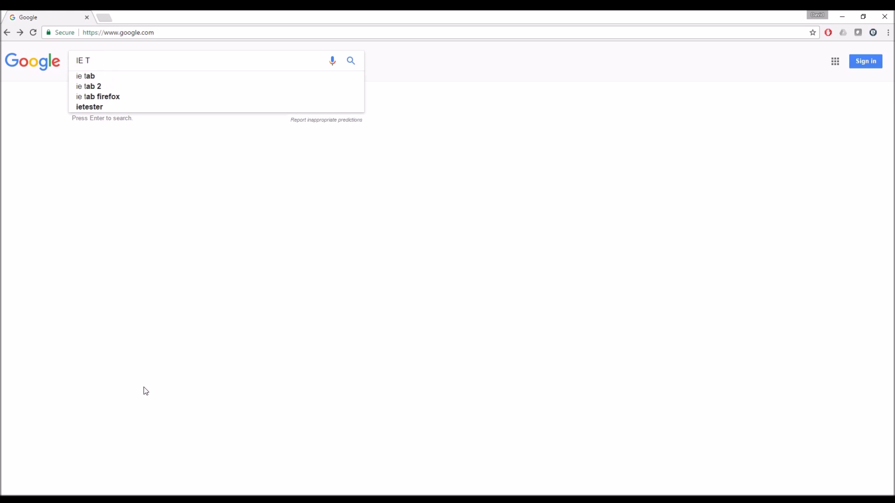
pyautogui.write('AB')
pyautogui.press('Return')
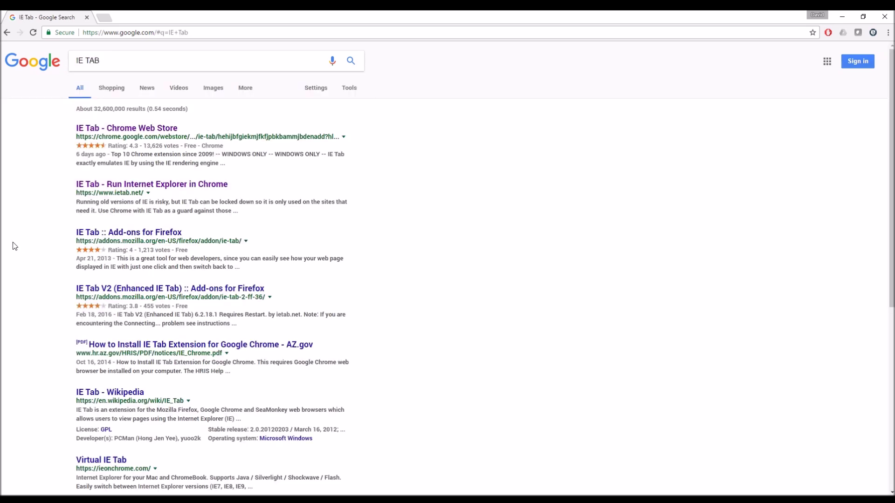
pyautogui.click(145, 133)
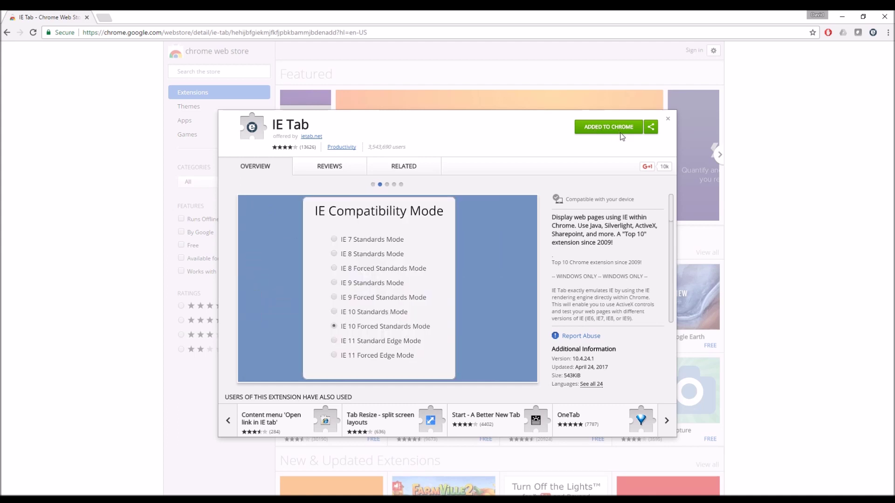
pyautogui.click(669, 120)
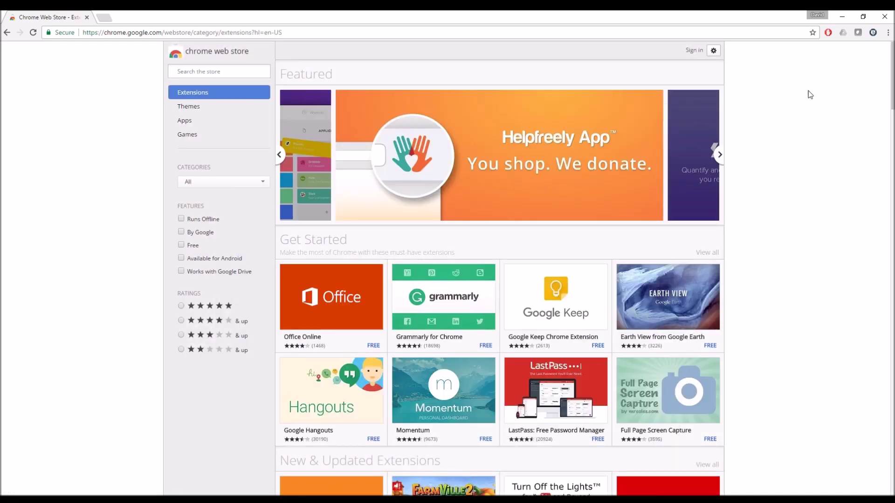
# - Open IE Tab Options and review Auto URLs for hik-online.com, hik-connect.com and an IP-address regex
pyautogui.rightClick(873, 34)
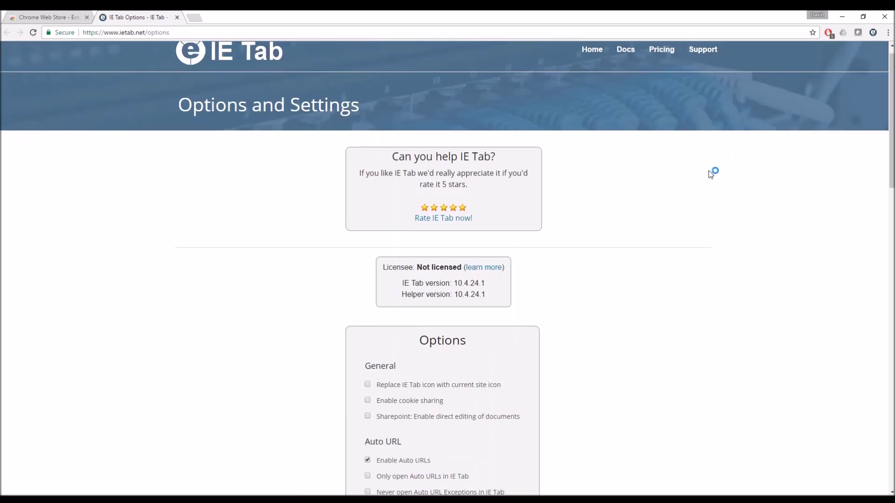
pyautogui.scroll(-3, 704, 172)
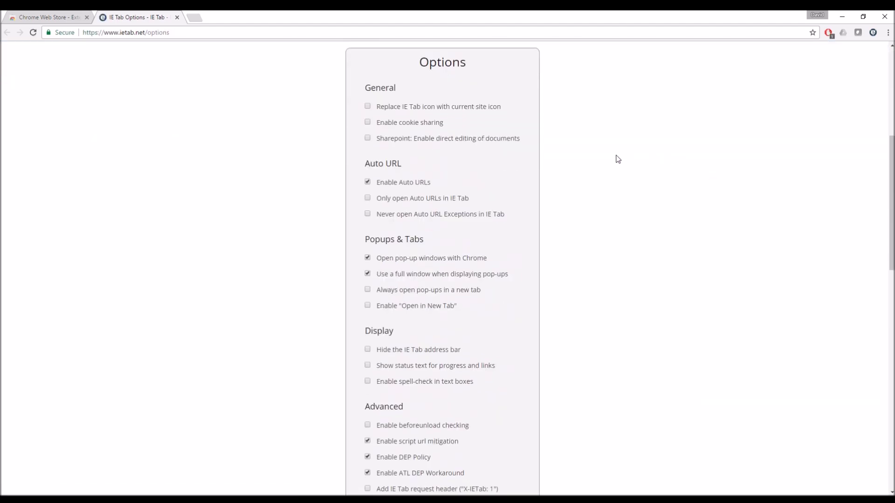
pyautogui.scroll(-1, 615, 161)
pyautogui.scroll(1, 462, 135)
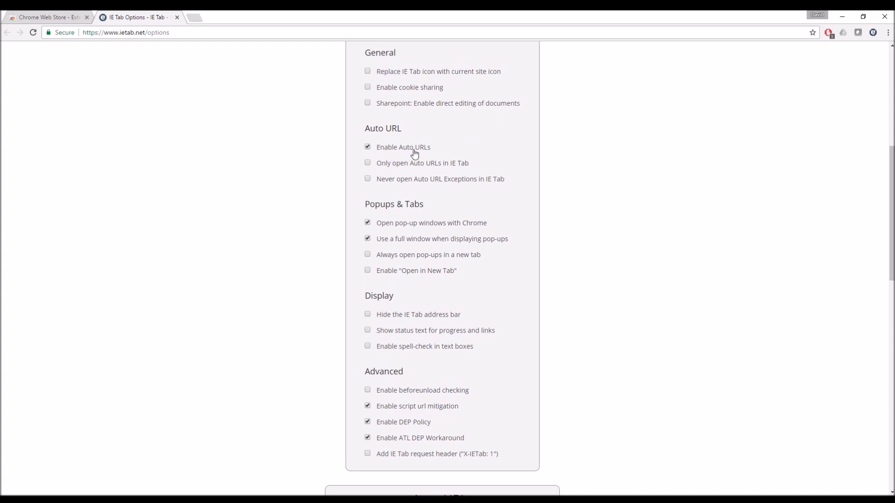
pyautogui.scroll(-7, 535, 155)
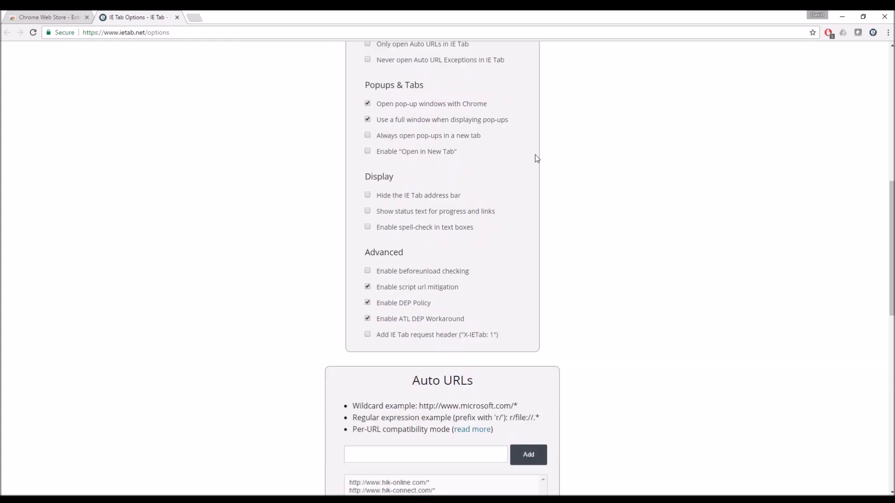
pyautogui.scroll(-1, 535, 154)
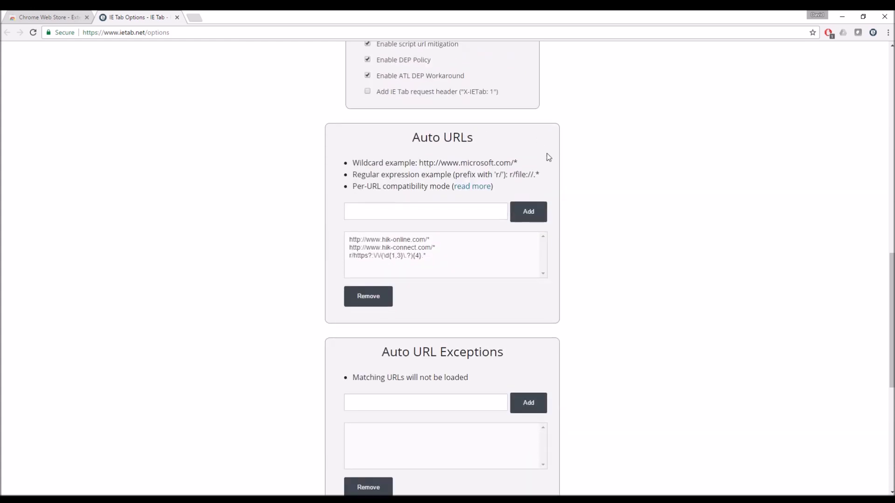
pyautogui.click(405, 239)
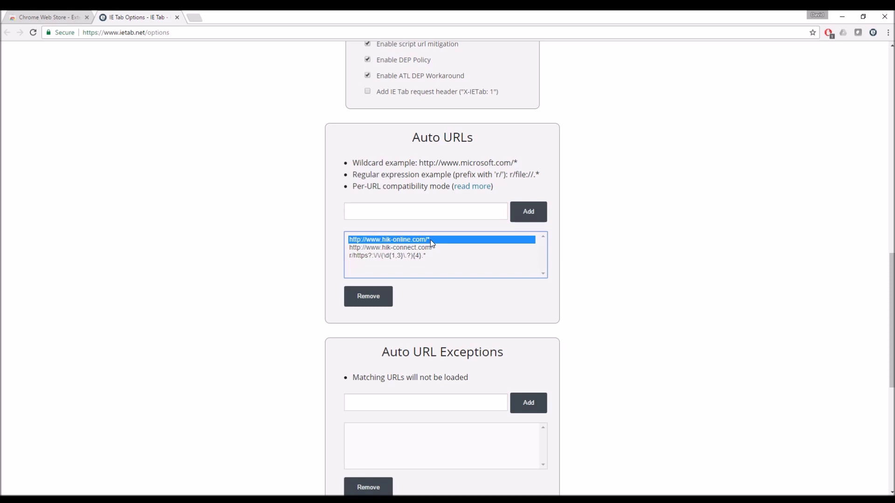
pyautogui.click(437, 248)
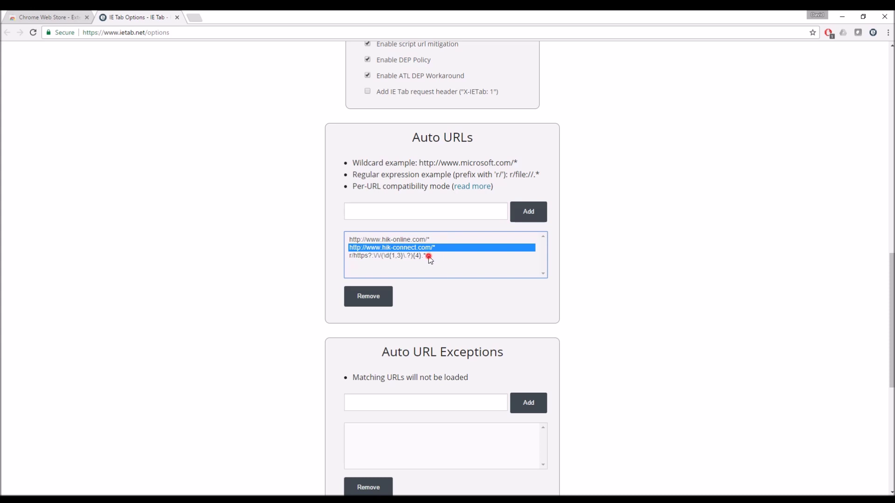
pyautogui.click(429, 256)
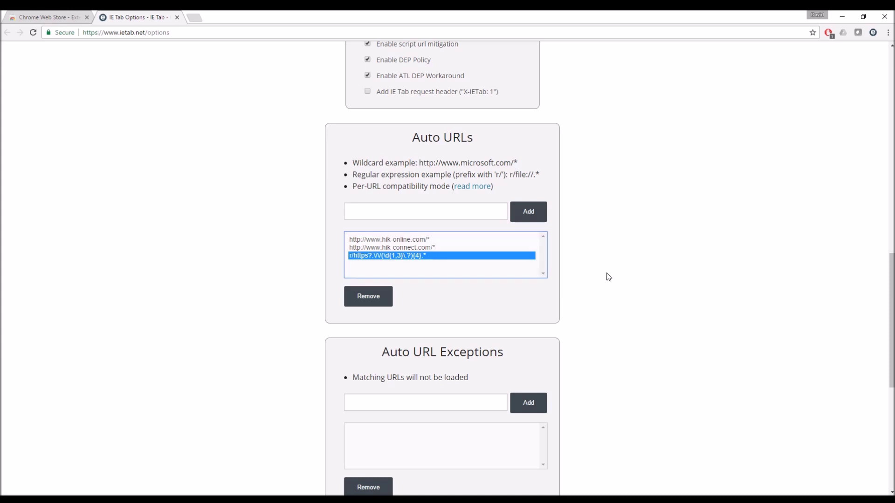
pyautogui.scroll(-3, 608, 275)
pyautogui.scroll(-4, 555, 269)
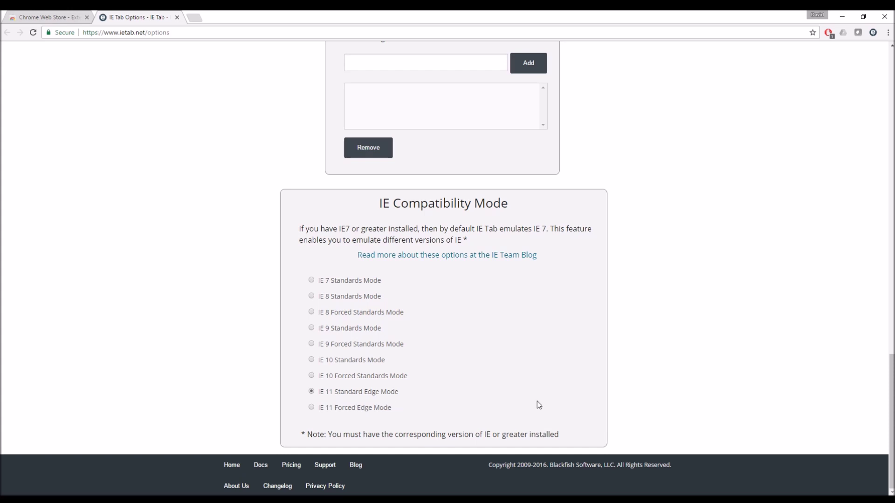
pyautogui.scroll(6, 539, 405)
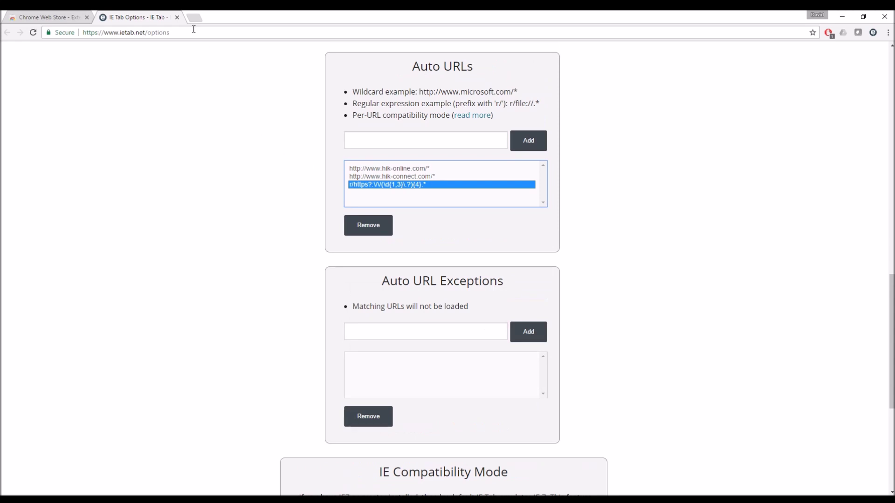
# - Navigate to the NVR at 173.200.91.70 in IE Tab
pyautogui.click(177, 31)
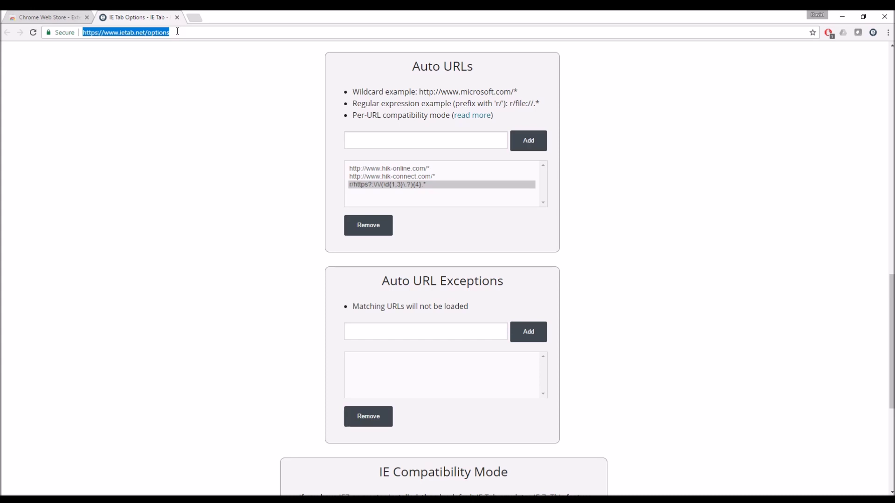
pyautogui.write('173.200.91.70')
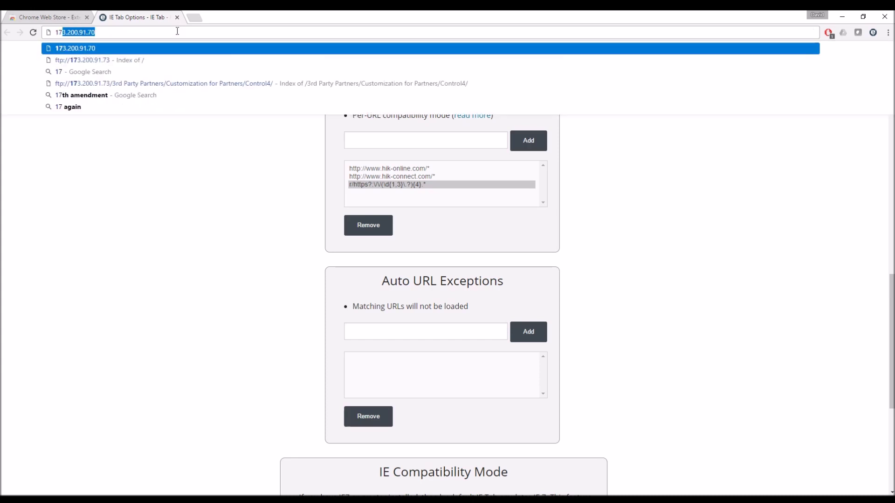
pyautogui.press('Right')
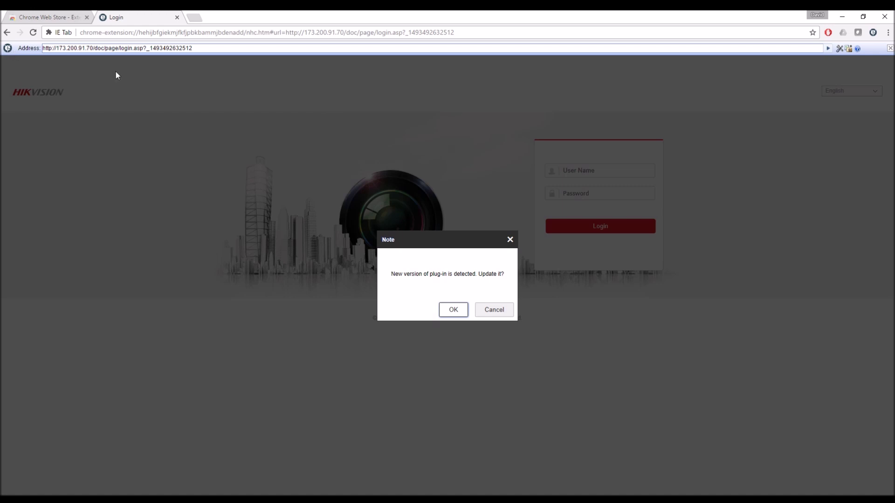
# - Dismiss the plug-in update prompt and log in with the NVR user name and password
pyautogui.click(487, 309)
pyautogui.click(595, 171)
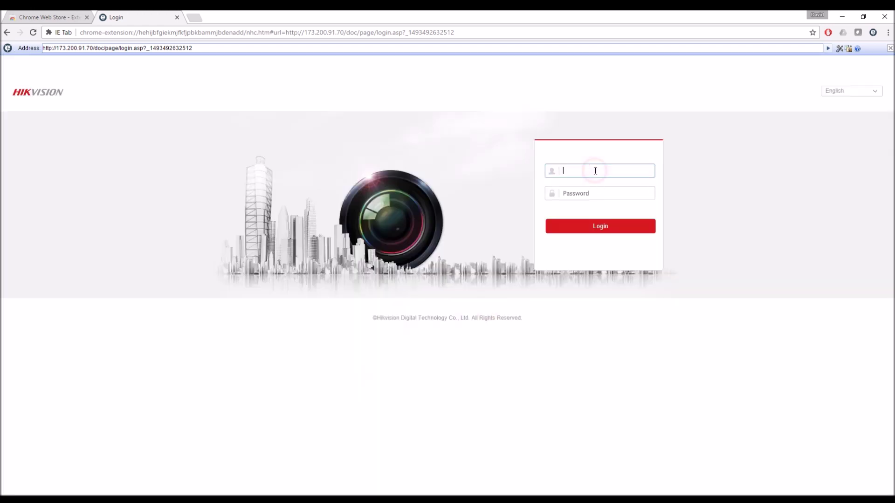
pyautogui.write('Hikvision')
pyautogui.press('Tab')
pyautogui.write('•••••••••')
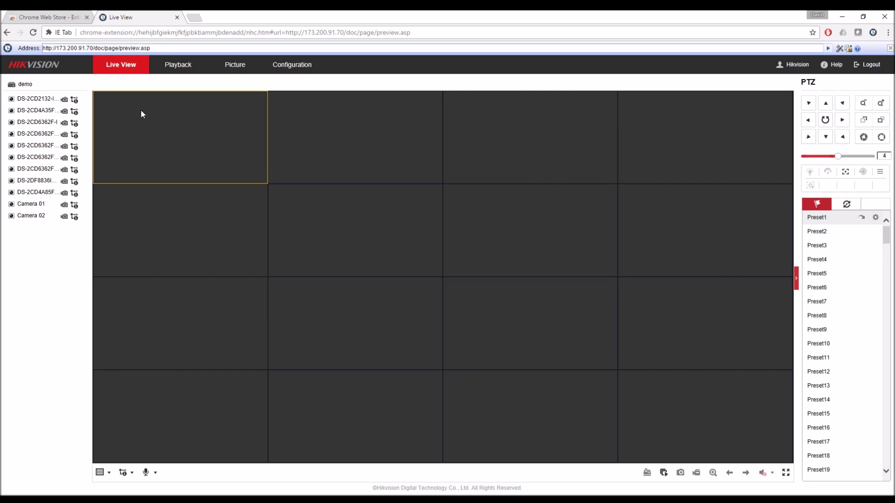
# - Start the first camera's live video, then stop all live view in the grid
pyautogui.click(10, 99)
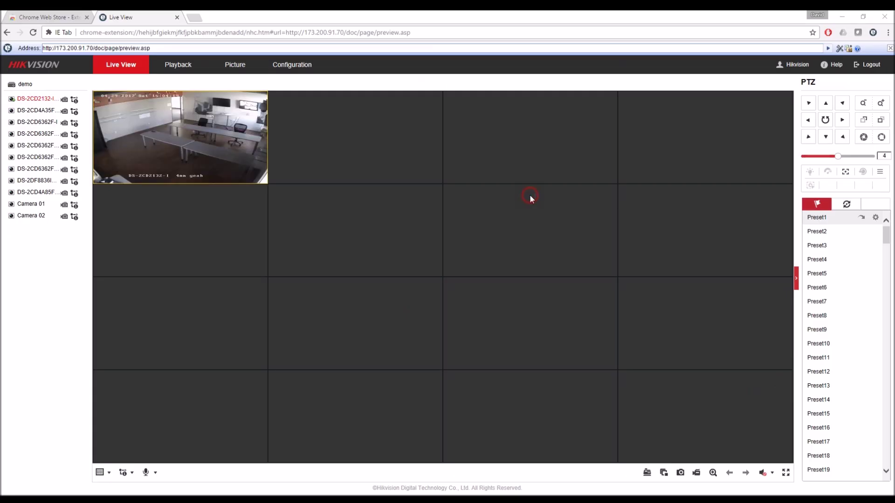
pyautogui.click(664, 472)
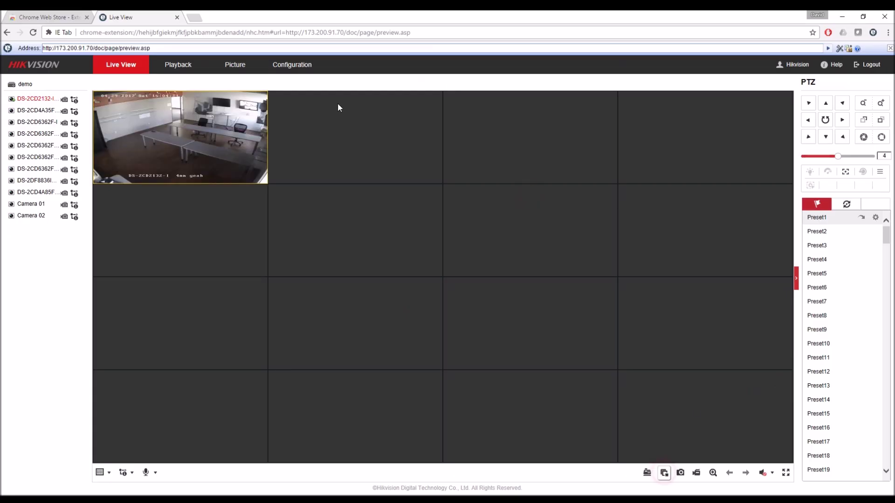
pyautogui.click(171, 33)
pyautogui.write('google.com')
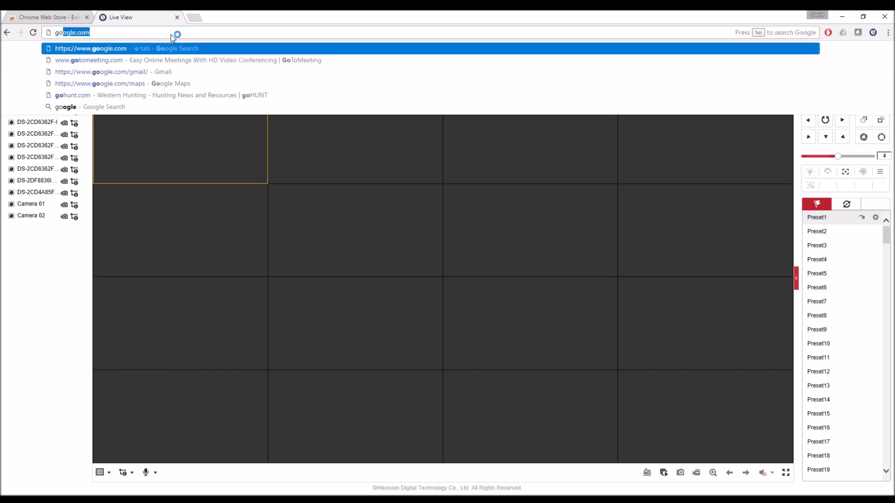
pyautogui.press('Return')
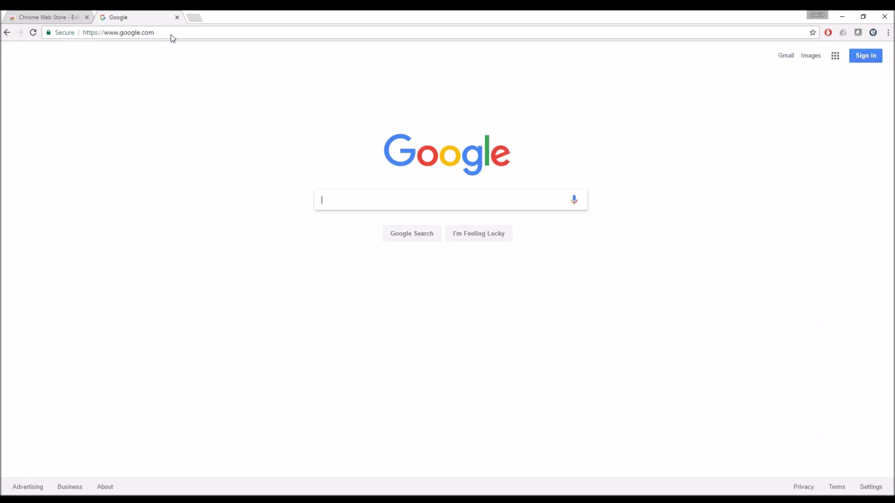
pyautogui.click(199, 34)
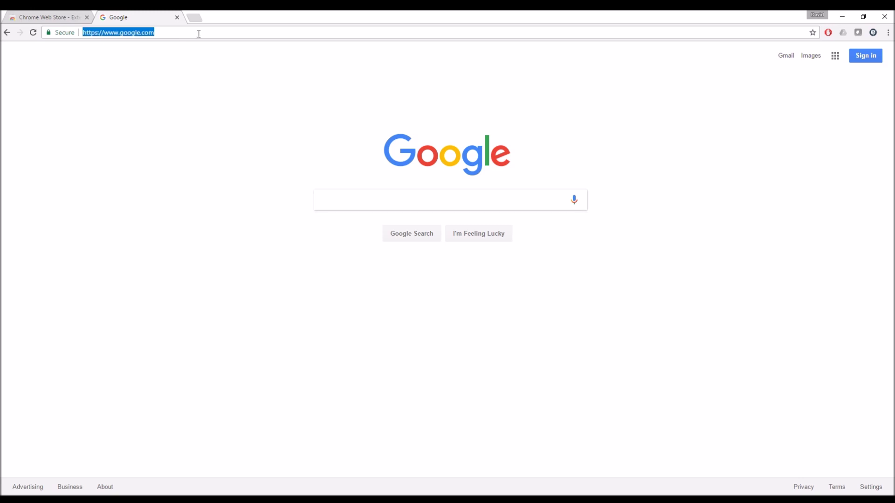
pyautogui.write('www.hik-online.com/abc123')
pyautogui.press('Return')
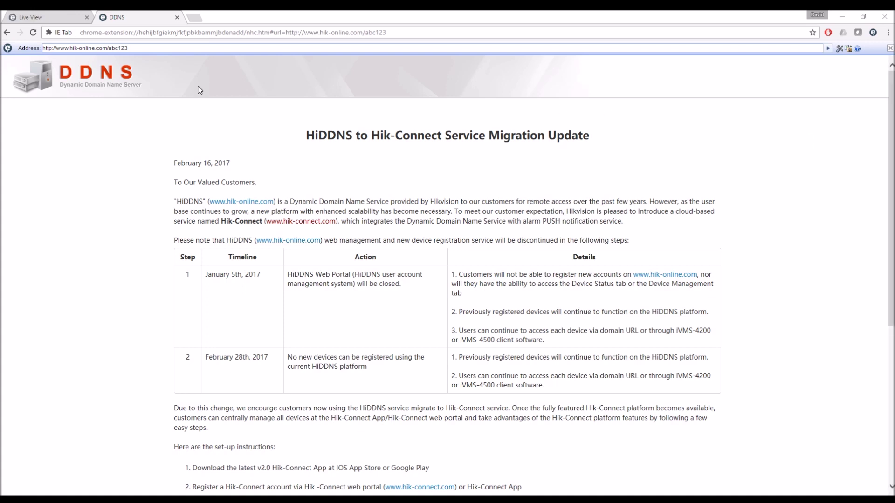
pyautogui.click(64, 19)
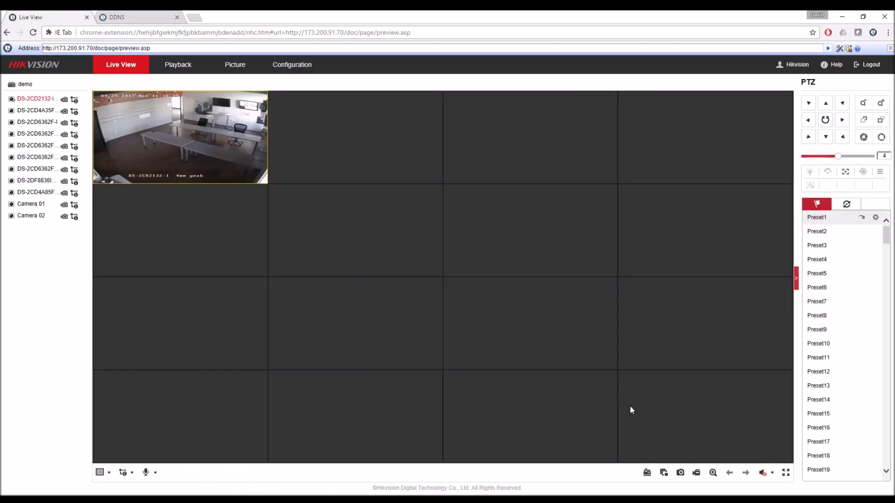
# - Capture a jpg snapshot of the first camera and view it in CaptureFiles\2017-04-29
pyautogui.click(681, 474)
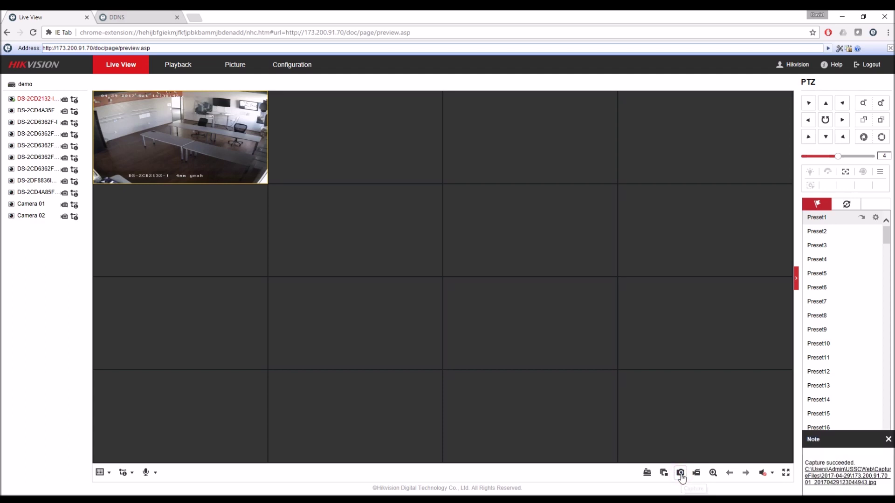
pyautogui.click(838, 480)
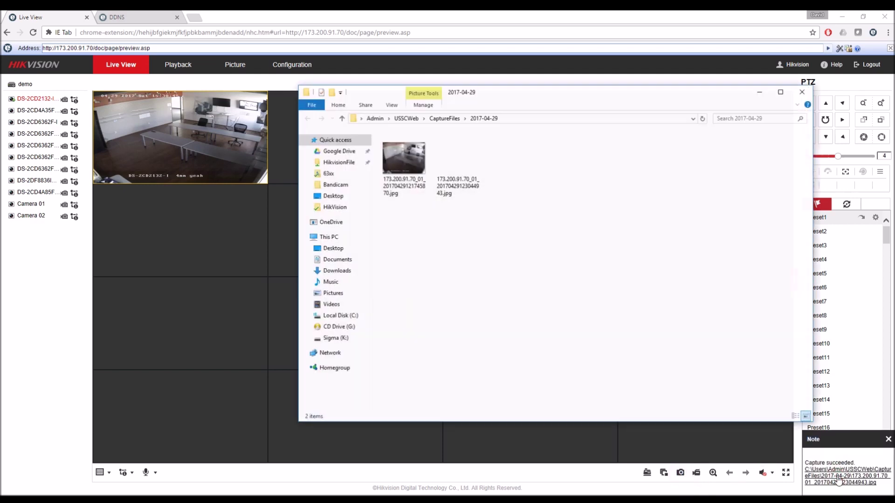
pyautogui.click(466, 167)
pyautogui.doubleClick(467, 168)
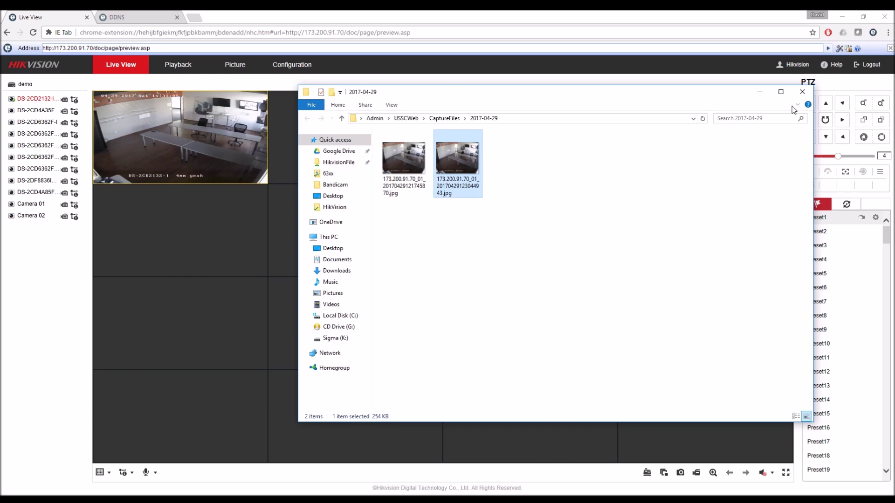
pyautogui.click(803, 92)
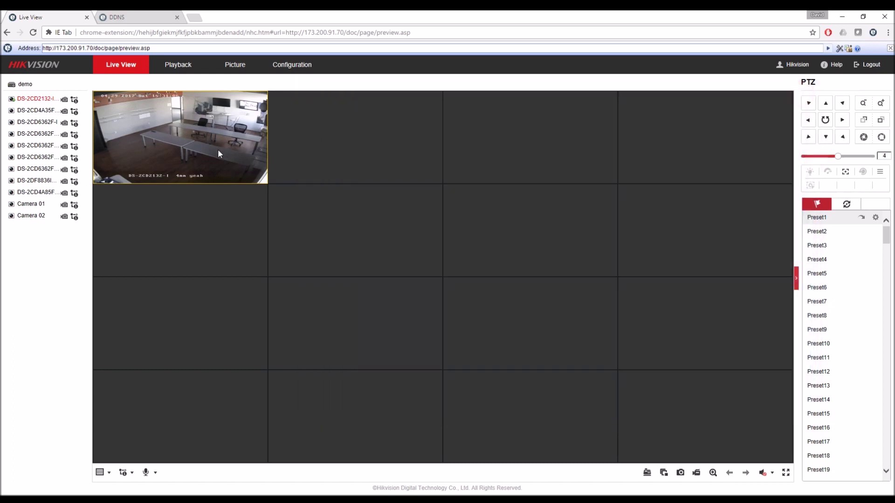
pyautogui.click(696, 474)
# - Stop the recording and locate the saved 1.05 MB mp4 in RecordFiles\2017-04-29
pyautogui.click(696, 473)
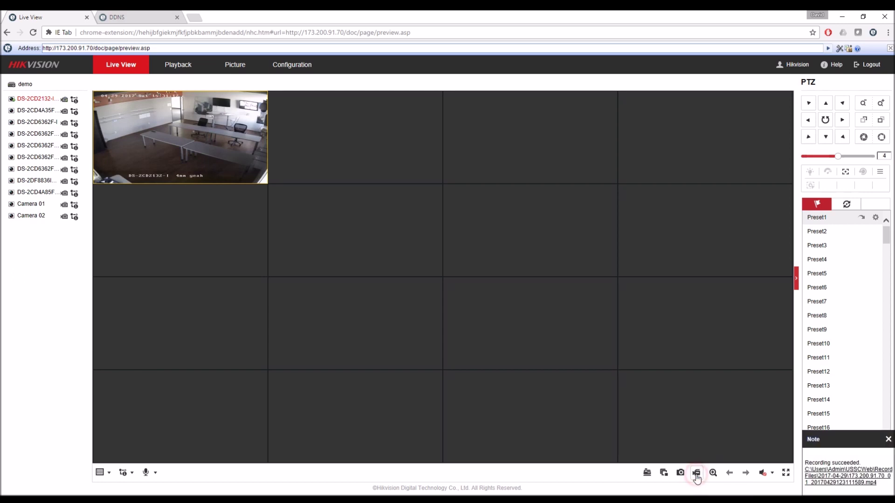
pyautogui.click(852, 481)
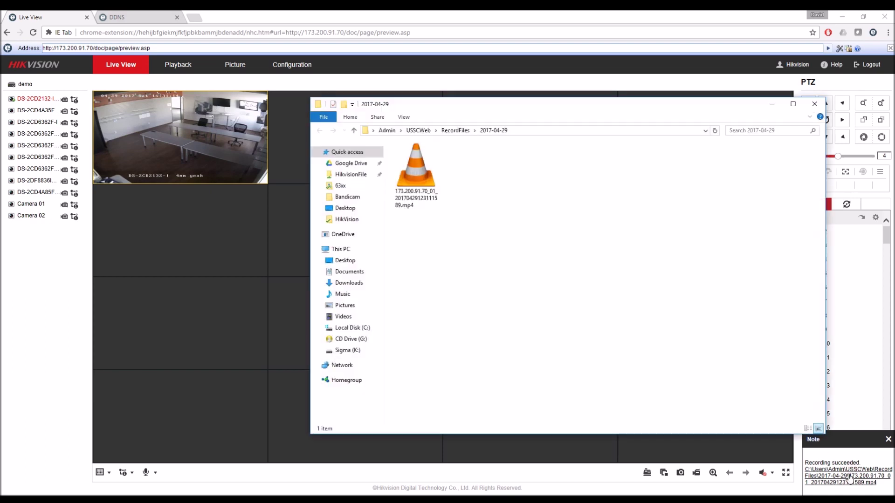
pyautogui.click(426, 181)
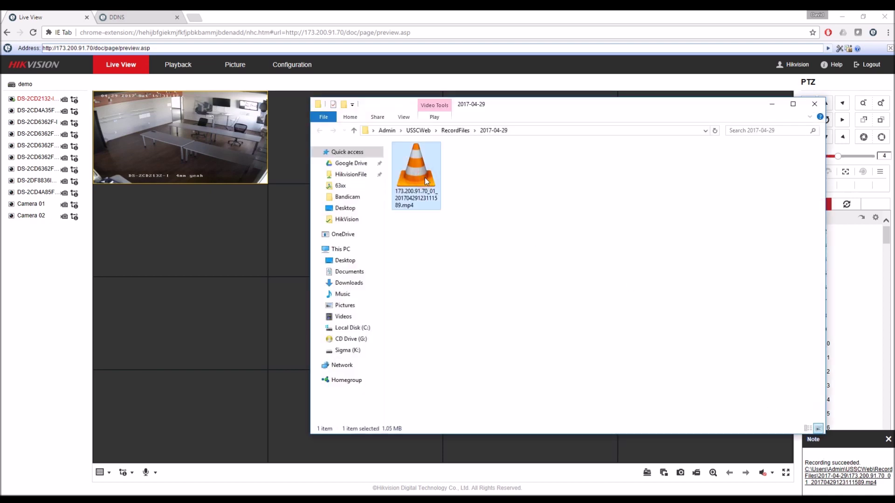
pyautogui.click(814, 103)
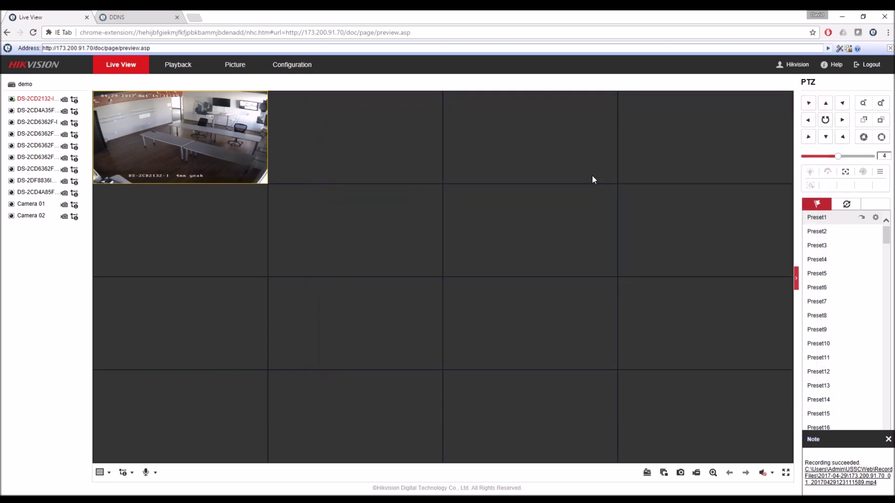